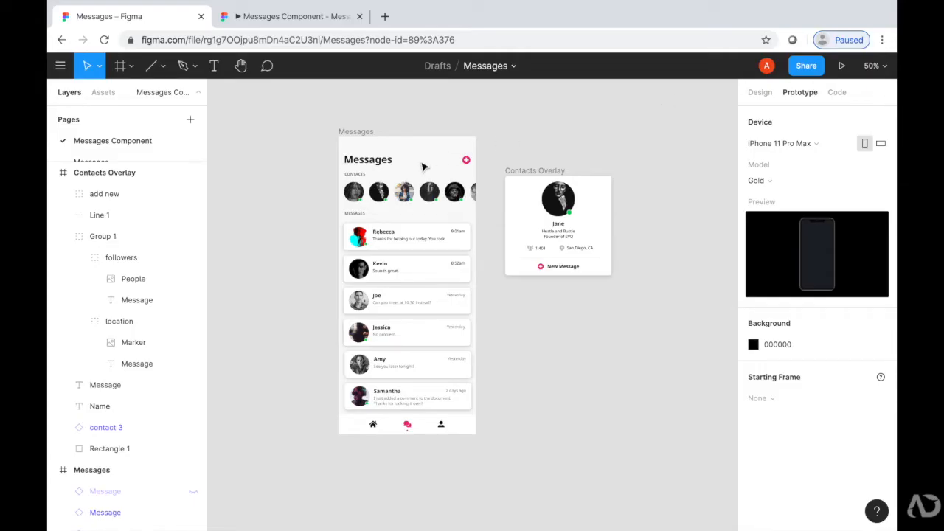
Connect the second contact avatar (contact 3) in the Messages frame to the Contacts Overlay frame as a prototype interaction
click(302, 194)
key(shift+0)
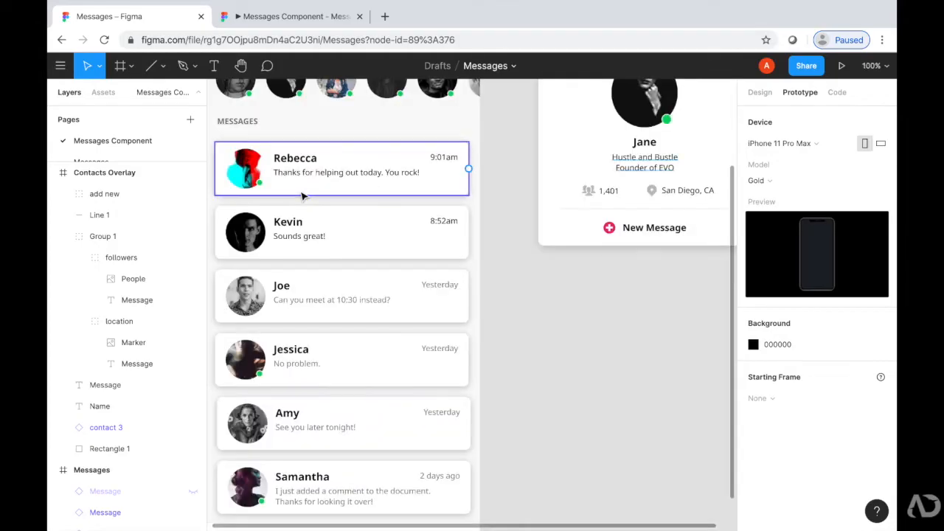
scroll(302, 194, up, 4)
click(603, 217)
click(547, 183)
click(372, 199)
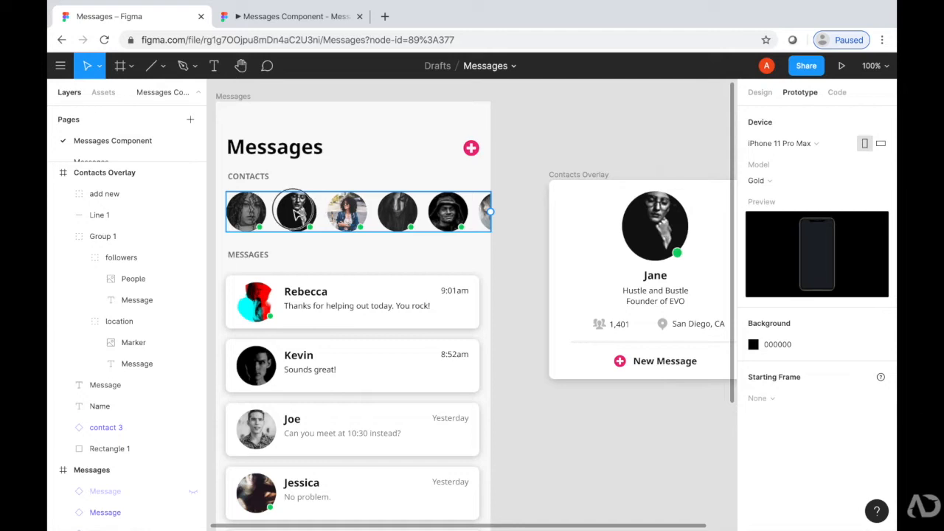
click(295, 212)
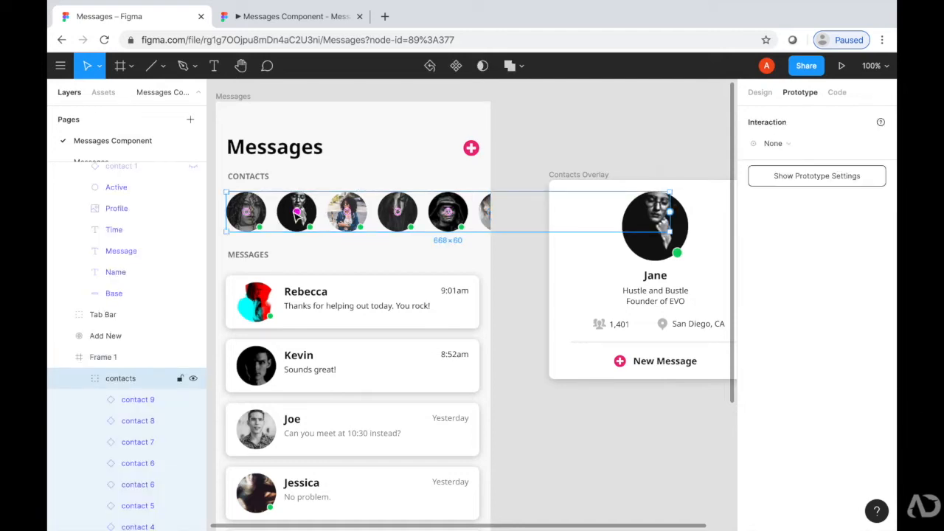
double_click(287, 223)
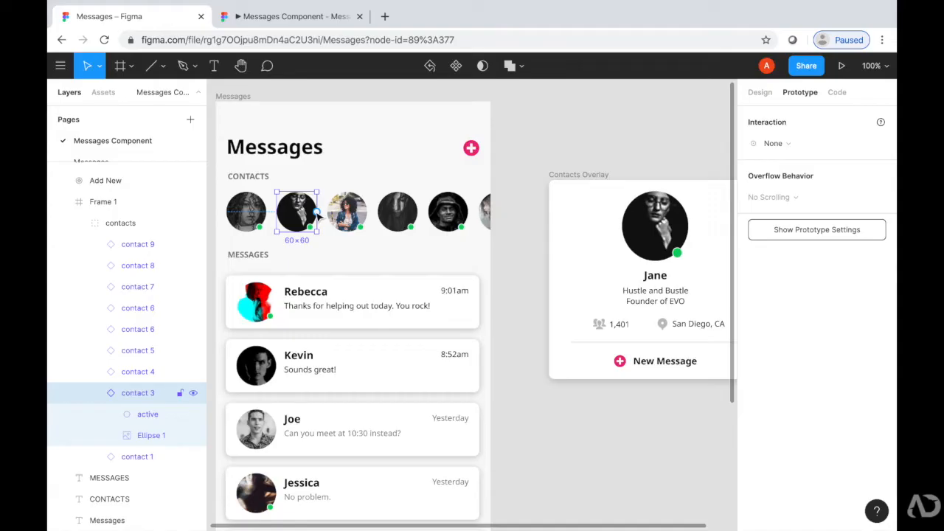
drag(317, 212, 561, 190)
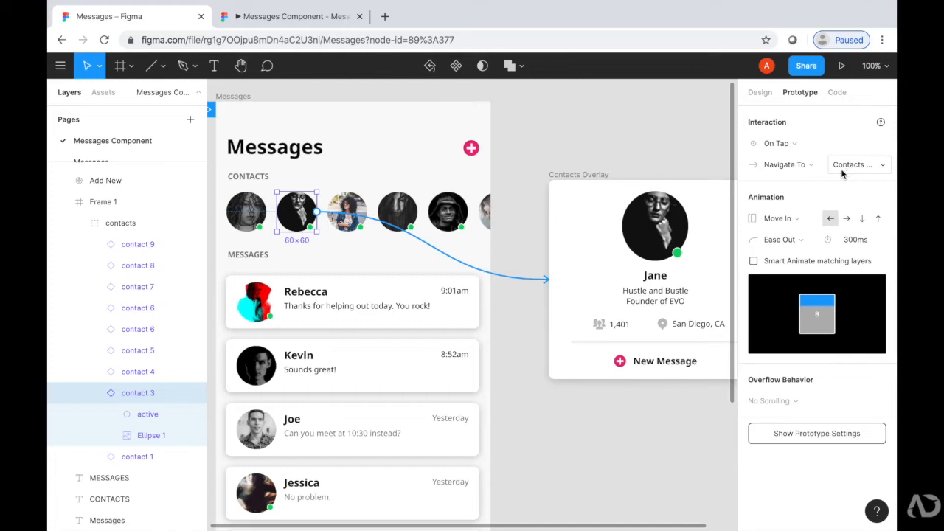
Set the contact 3 connection's action to Open Overlay, keeping On Tap as its trigger
click(807, 169)
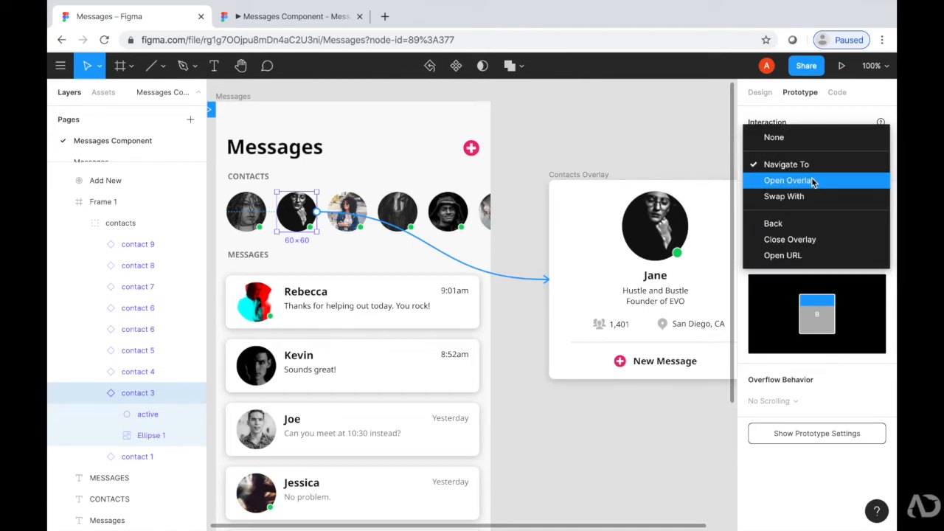
click(813, 182)
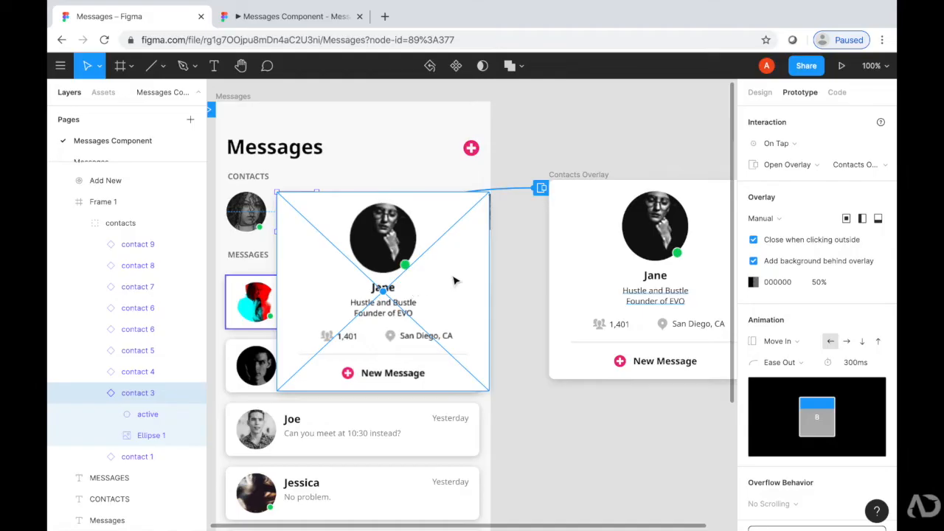
click(783, 143)
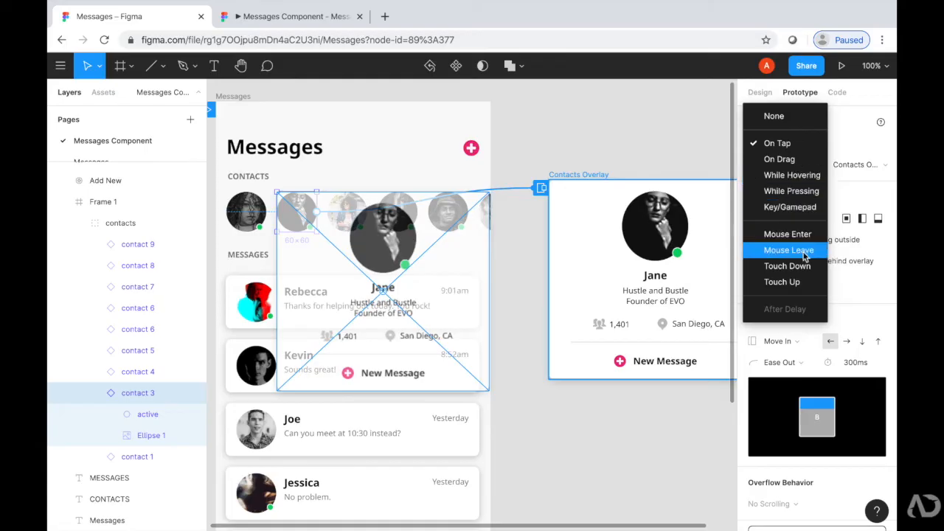
click(843, 140)
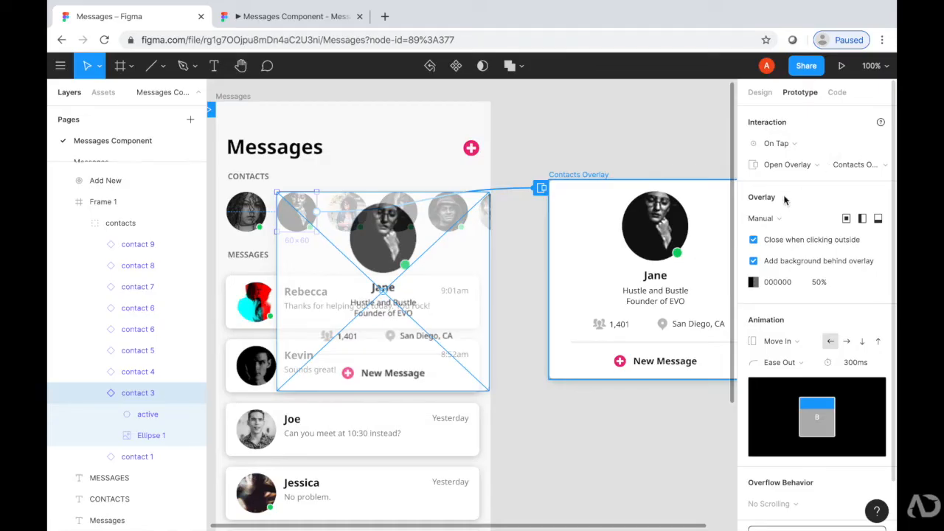
Try the Bottom Right and Top Center positions for the contact overlay
click(774, 218)
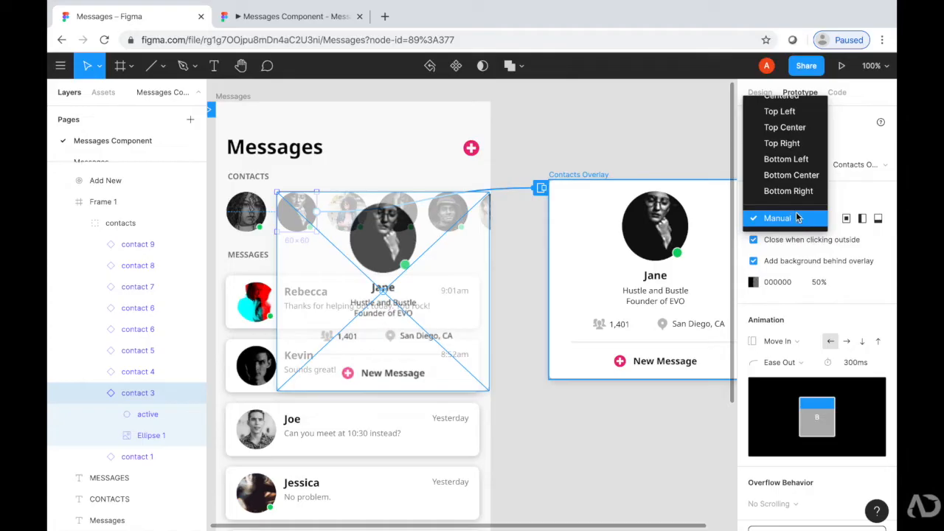
click(796, 191)
click(784, 219)
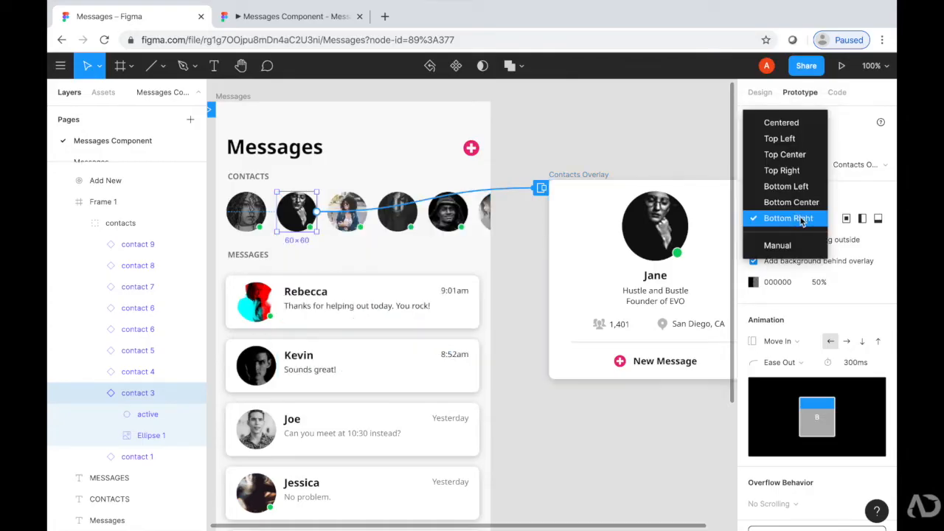
click(795, 154)
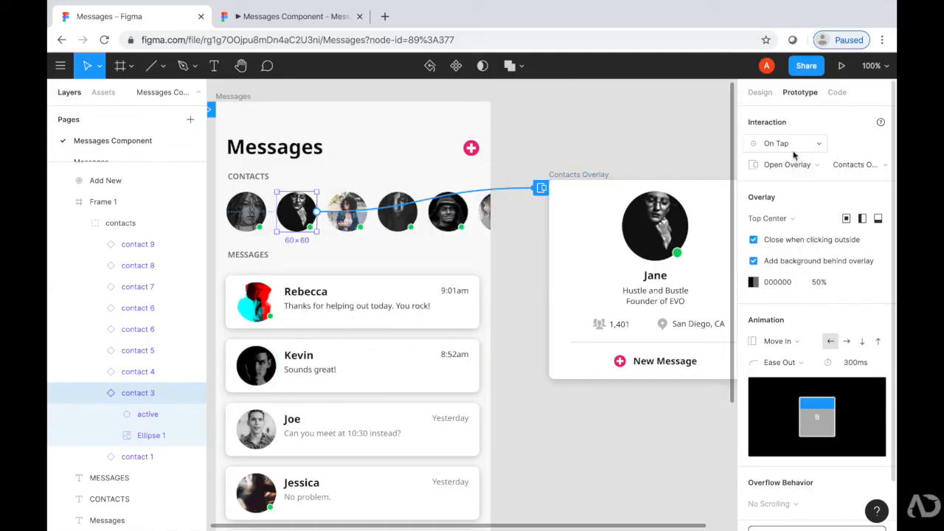
scroll(628, 270, down, 4)
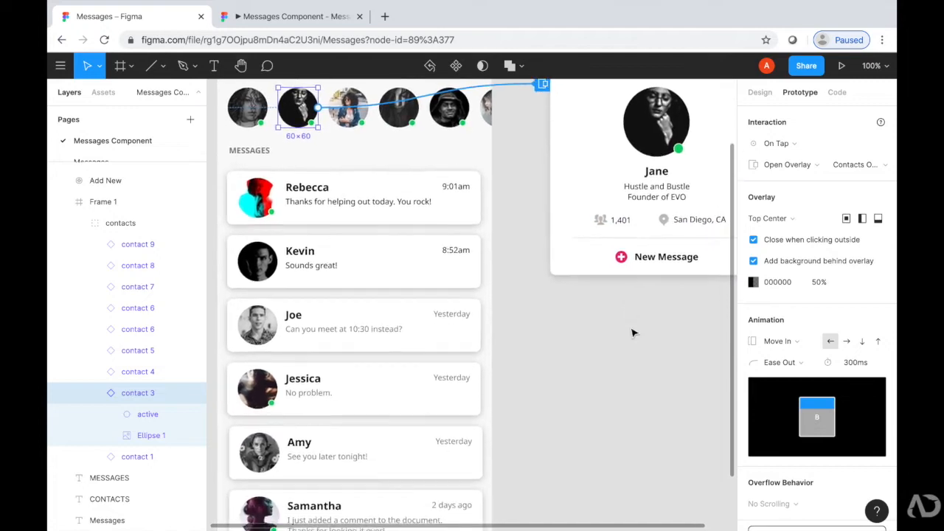
scroll(633, 333, up, 4)
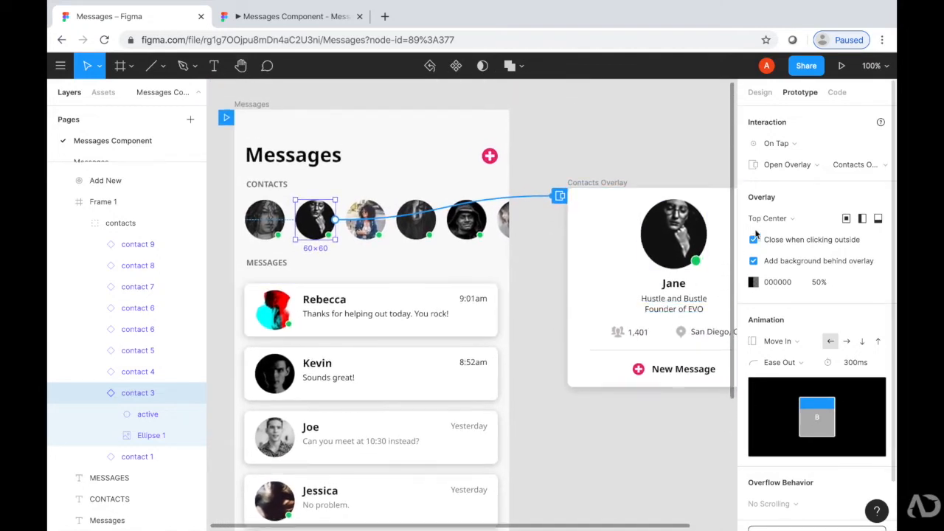
Set the overlay position to Centered and keep its Move In animation directed to the left
click(777, 216)
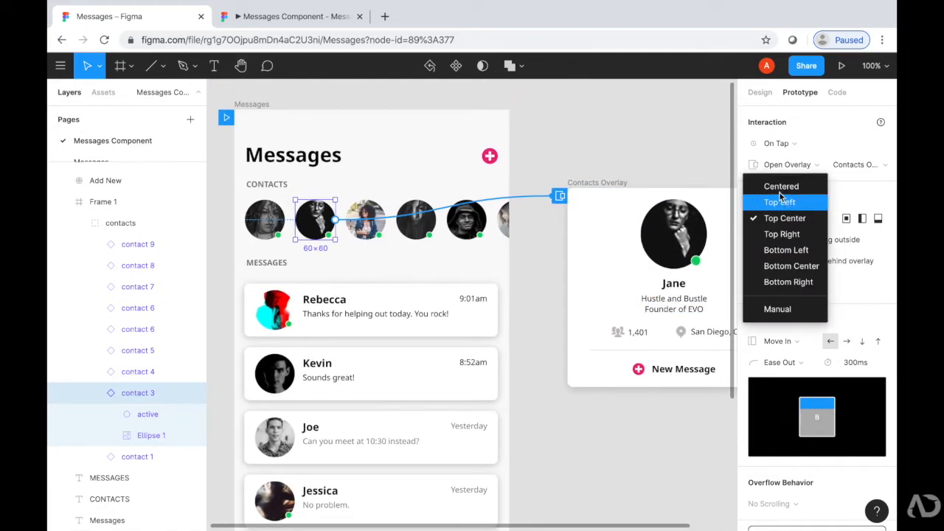
click(780, 187)
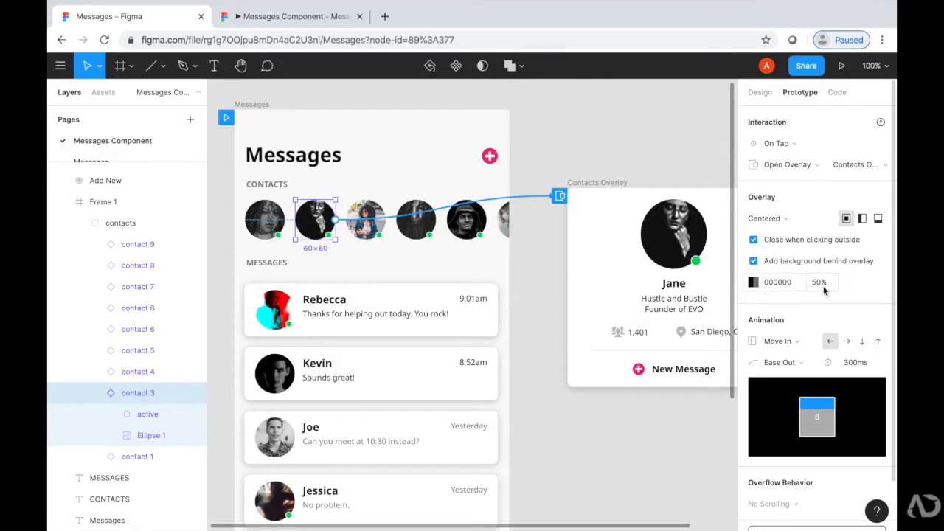
scroll(826, 292, down, 2)
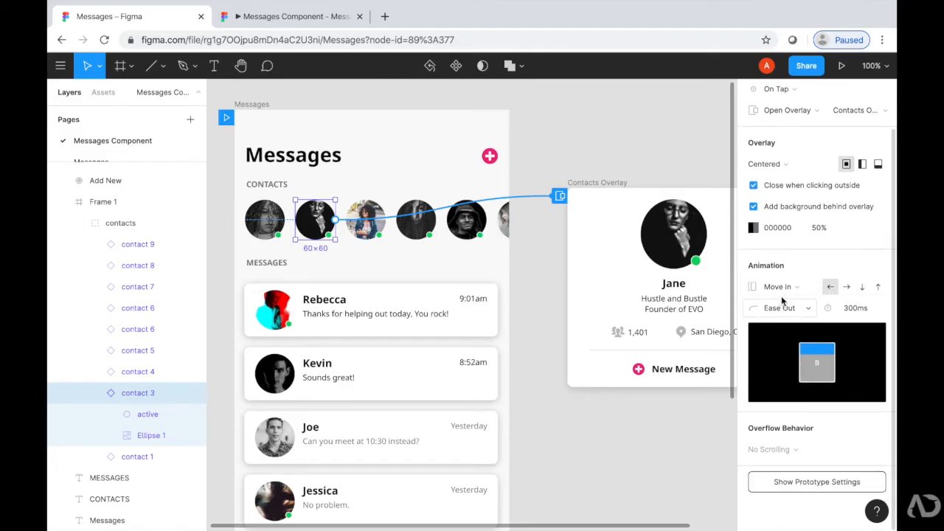
click(831, 289)
scroll(838, 226, up, 2)
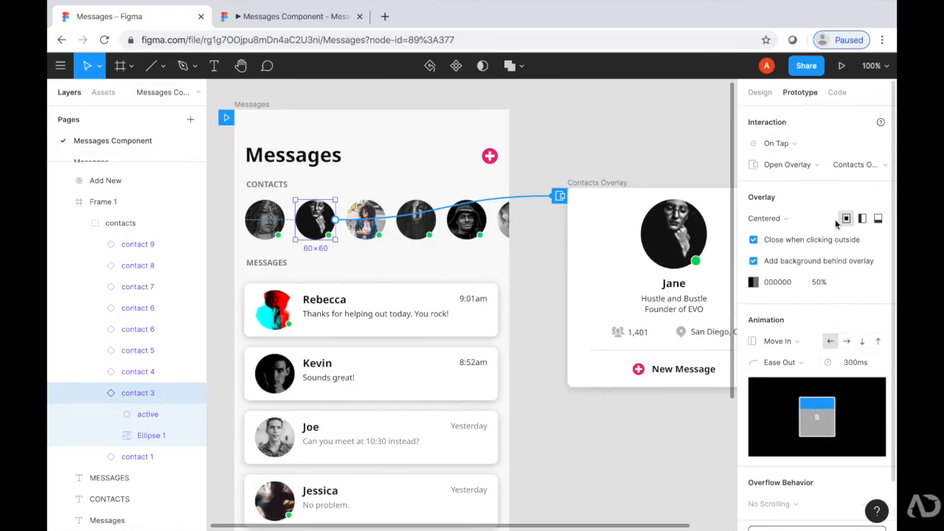
Preview the prototype, open and dismiss the second contact's centered overlay, and return to the design file
click(842, 65)
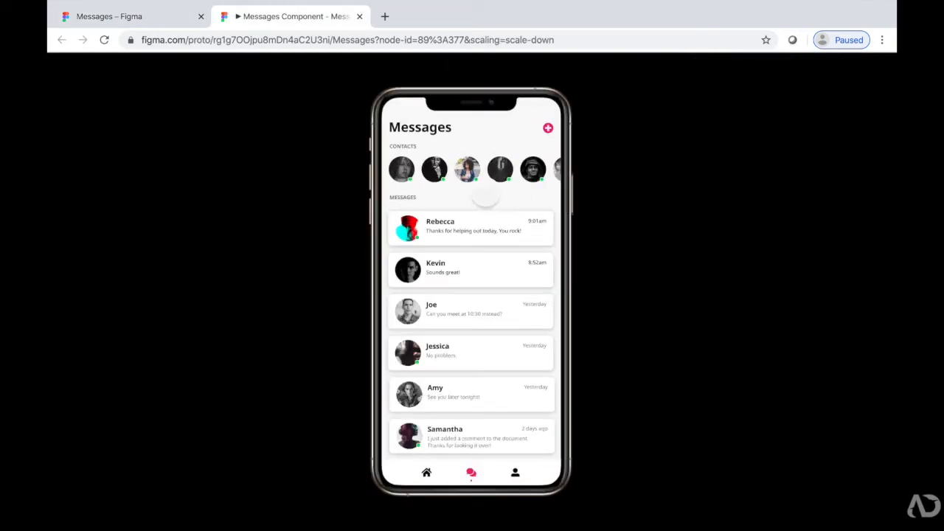
click(435, 170)
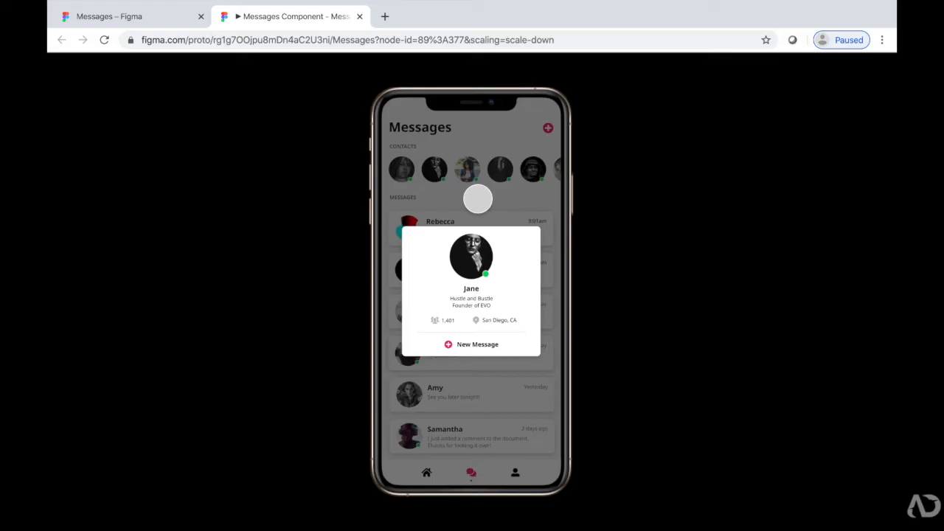
click(478, 199)
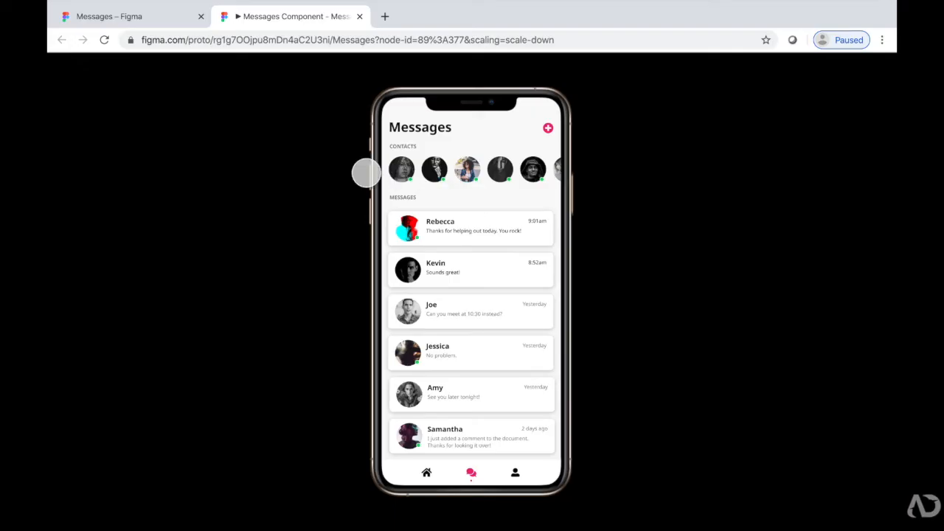
click(170, 26)
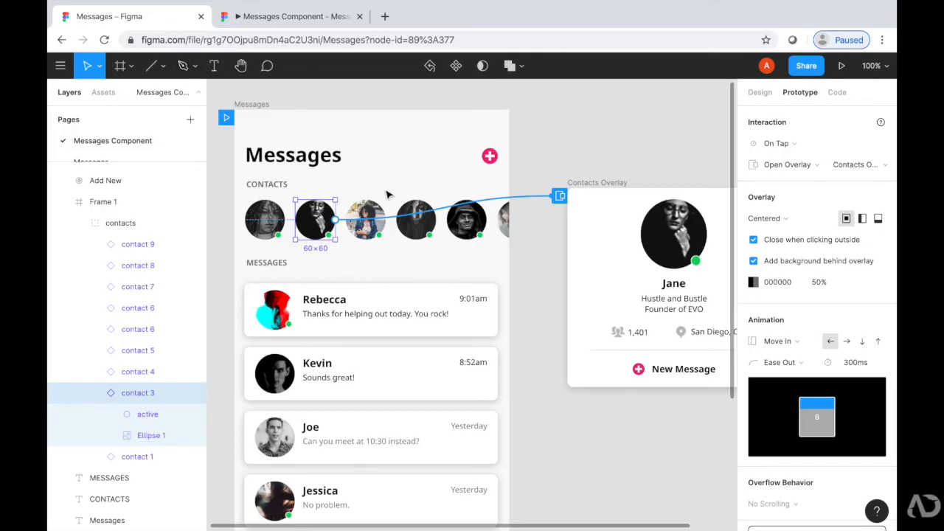
Set the overlay position to Manual and place it horizontally centered in the Messages frame, overlapping the lower part of the contacts row
click(767, 218)
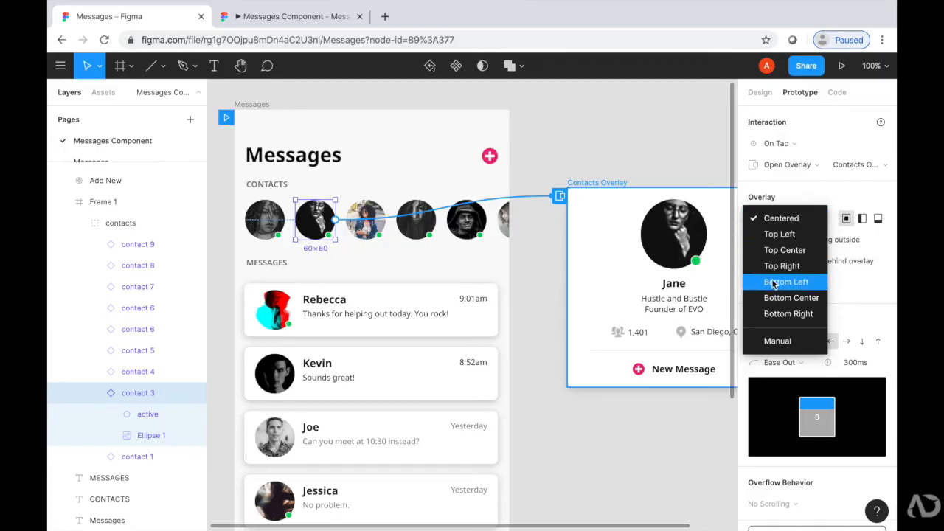
click(781, 342)
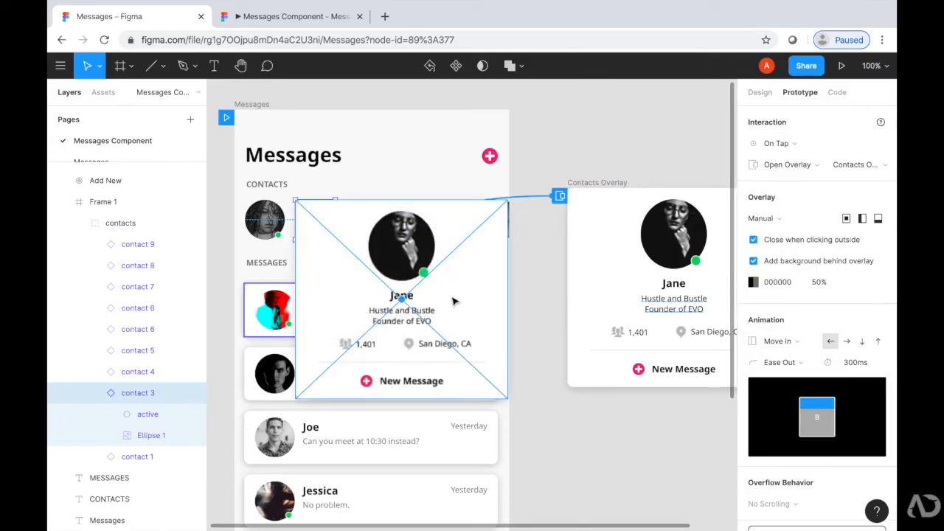
drag(454, 301, 423, 314)
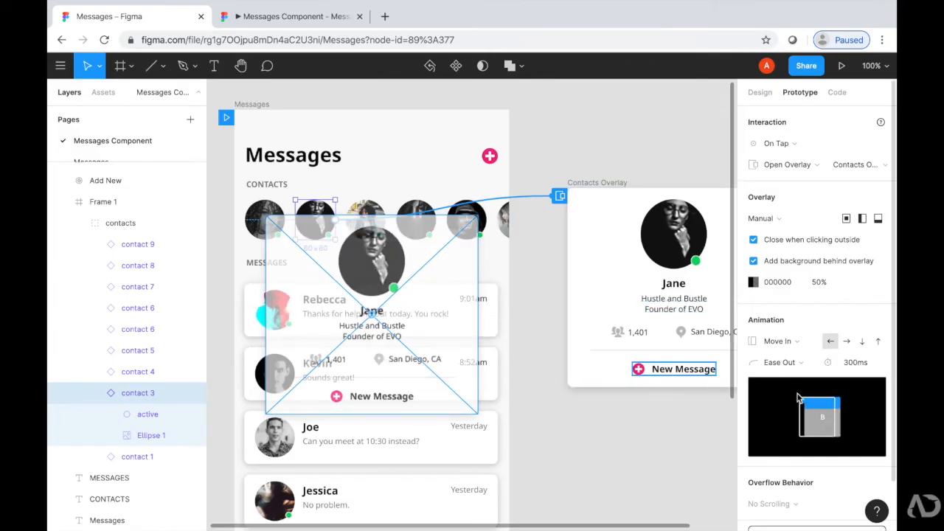
Set the overlay's animation to Dissolve with Ease In And Out easing
click(799, 343)
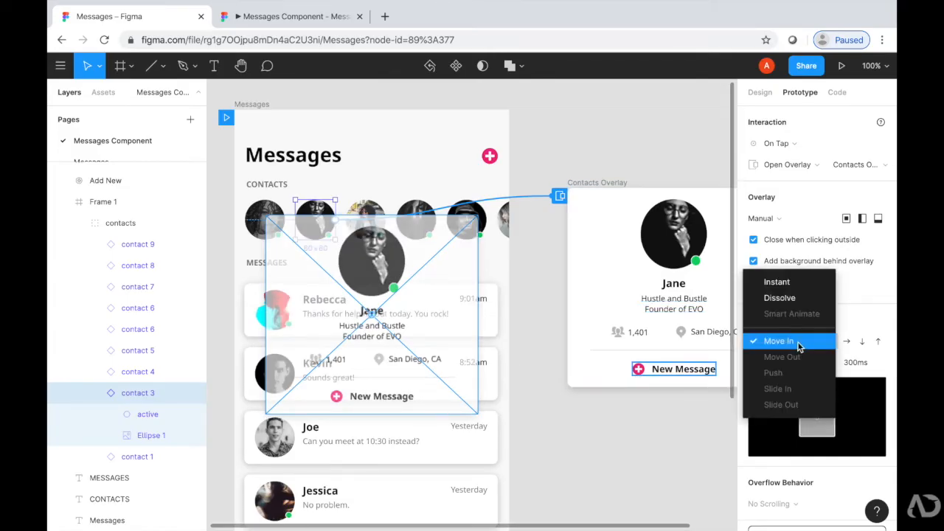
click(799, 298)
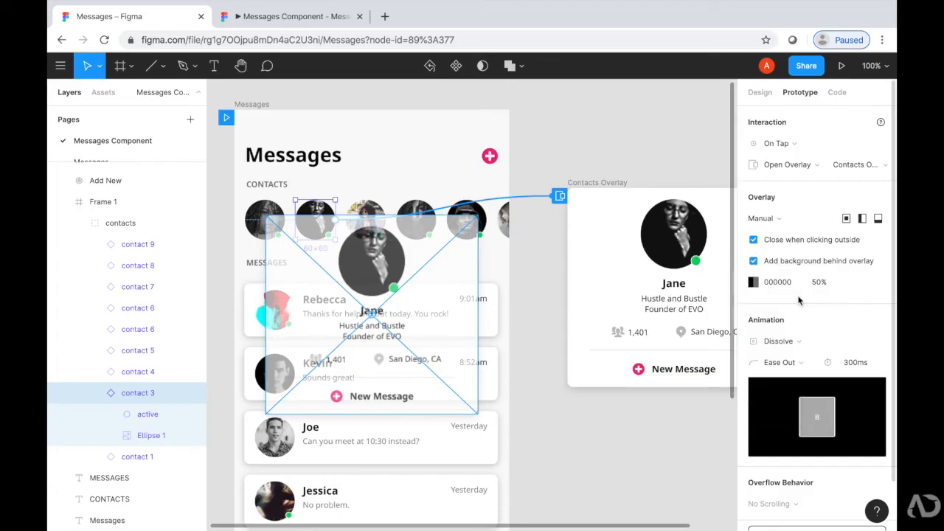
click(803, 363)
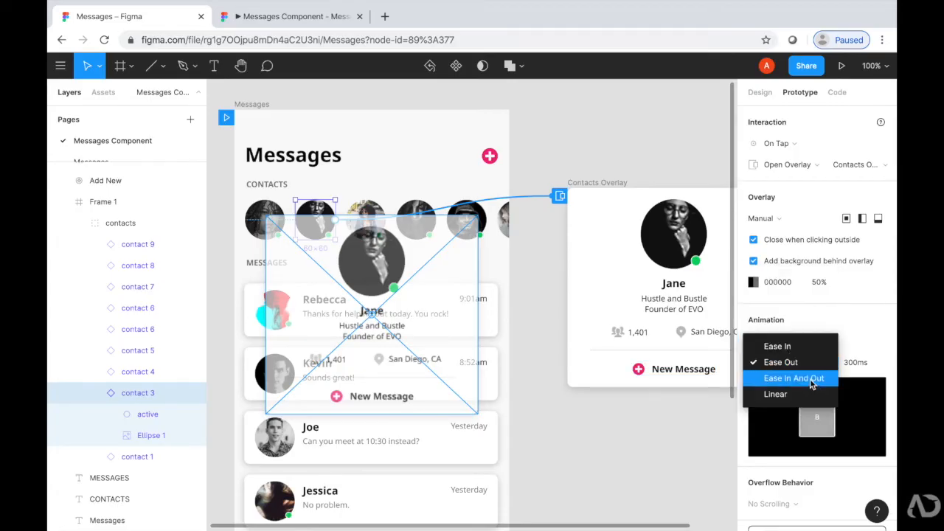
click(810, 379)
scroll(812, 385, down, 2)
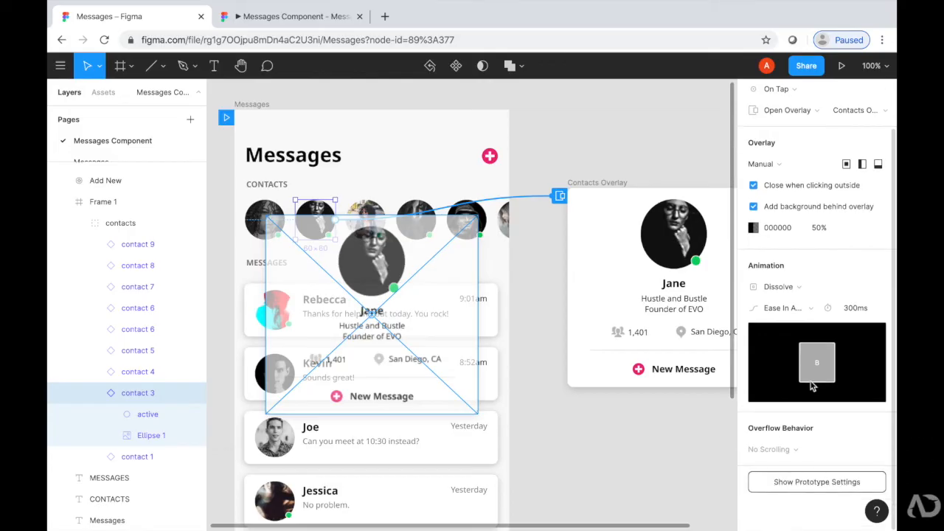
Run the prototype to test the dissolving overlay by opening and dismissing it twice, and go back to the design file
click(841, 66)
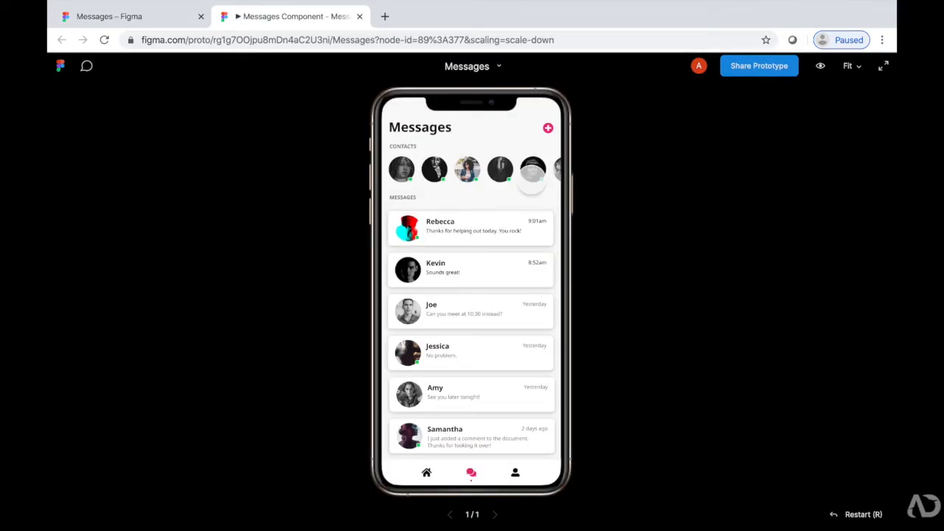
click(434, 170)
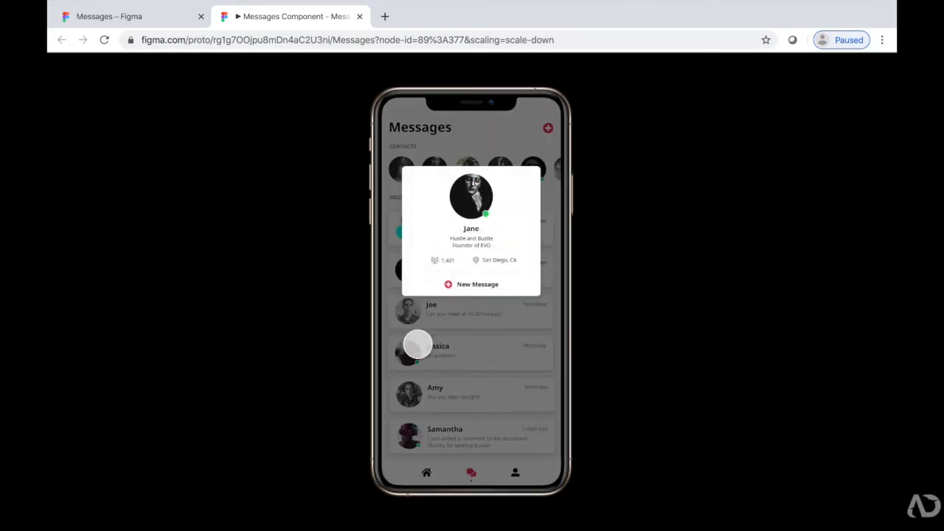
click(417, 350)
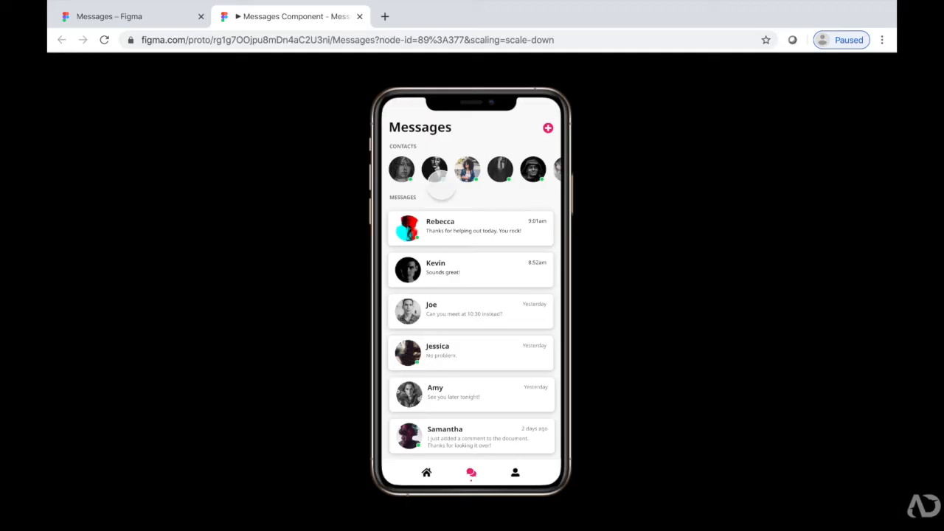
click(435, 171)
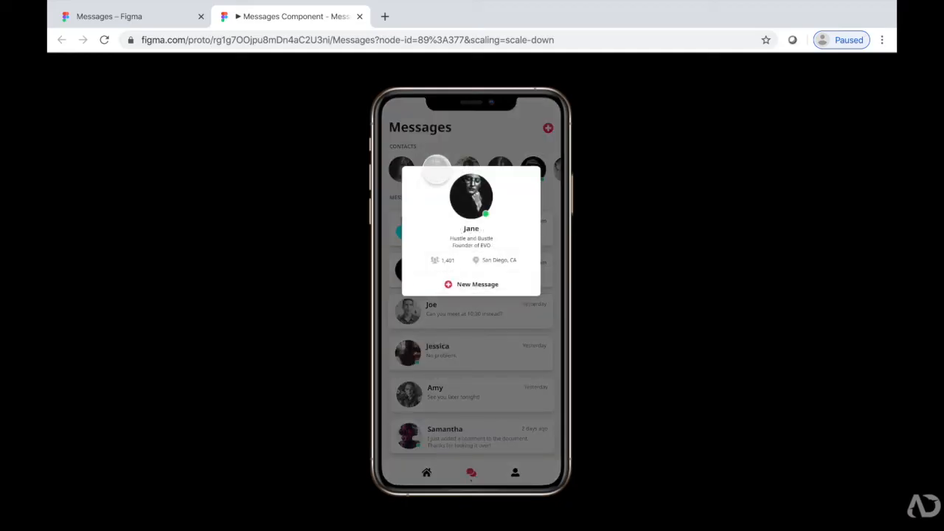
click(454, 359)
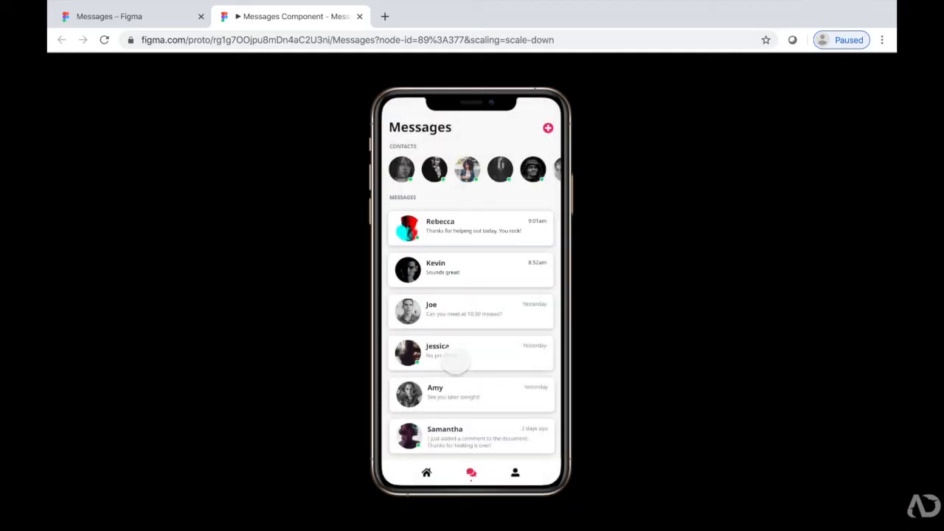
click(168, 22)
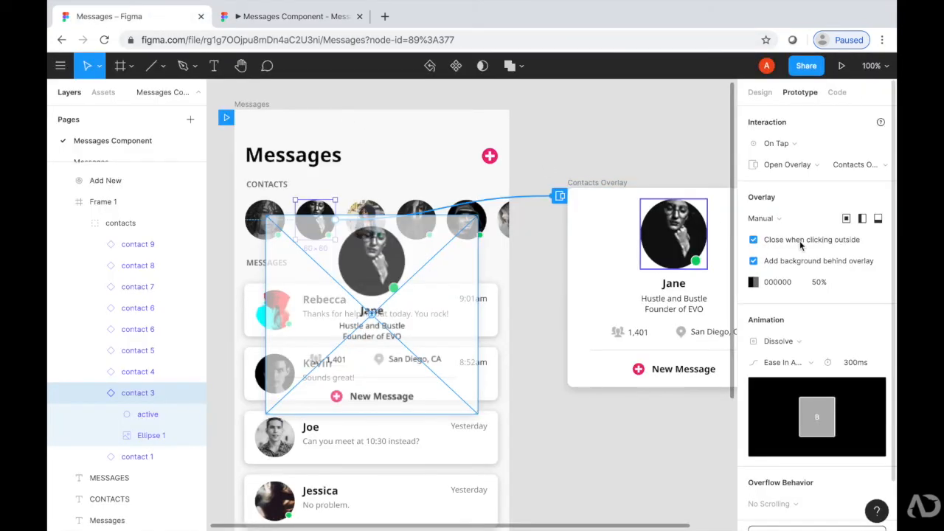
Set the overlay's background opacity to 70% and change the second contact's interaction trigger to Touch Down
click(819, 282)
click(815, 282)
key(BackSpace)
text(7)
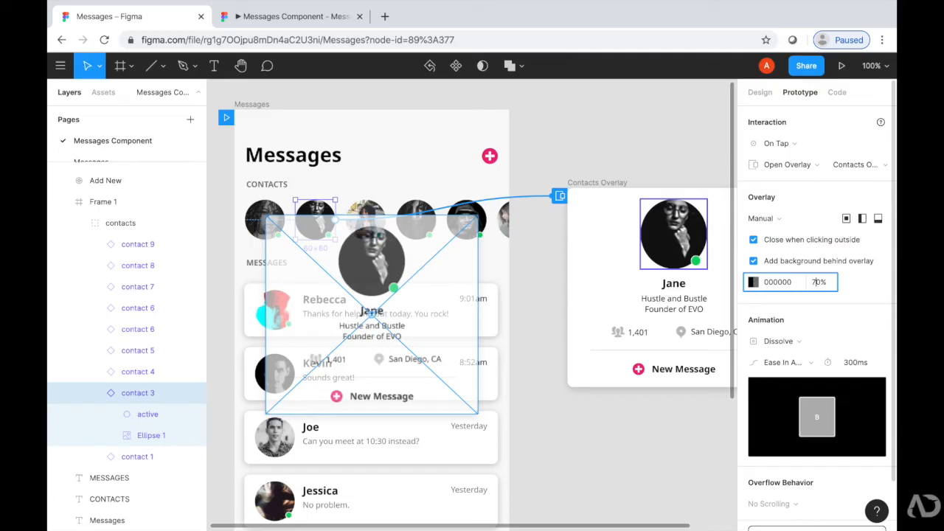
click(854, 283)
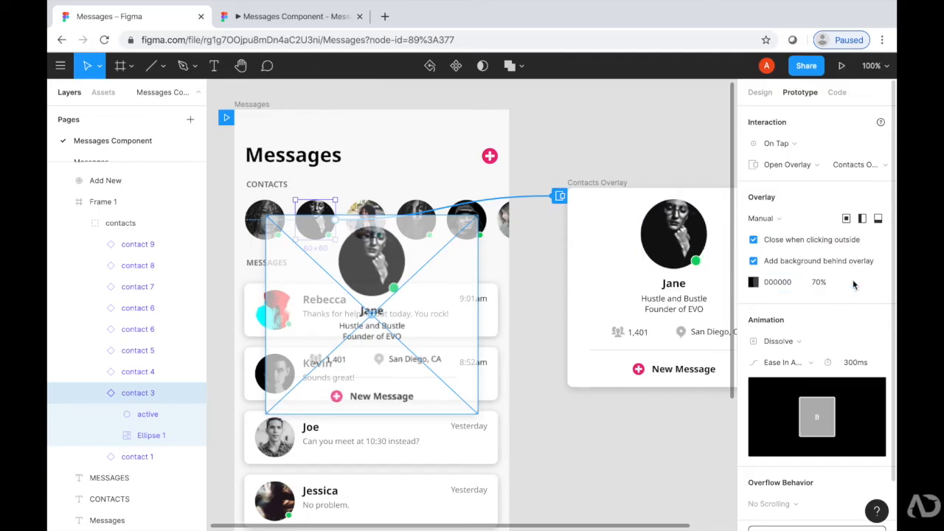
click(786, 144)
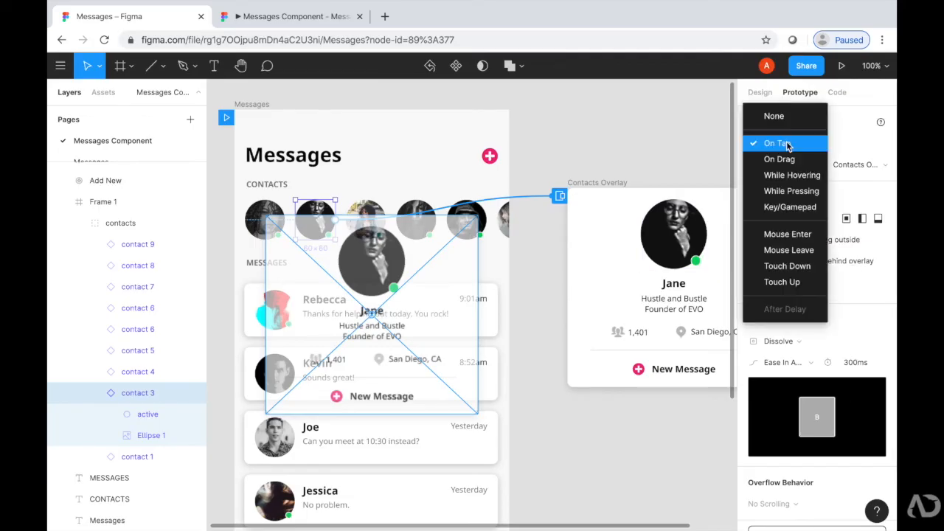
click(791, 266)
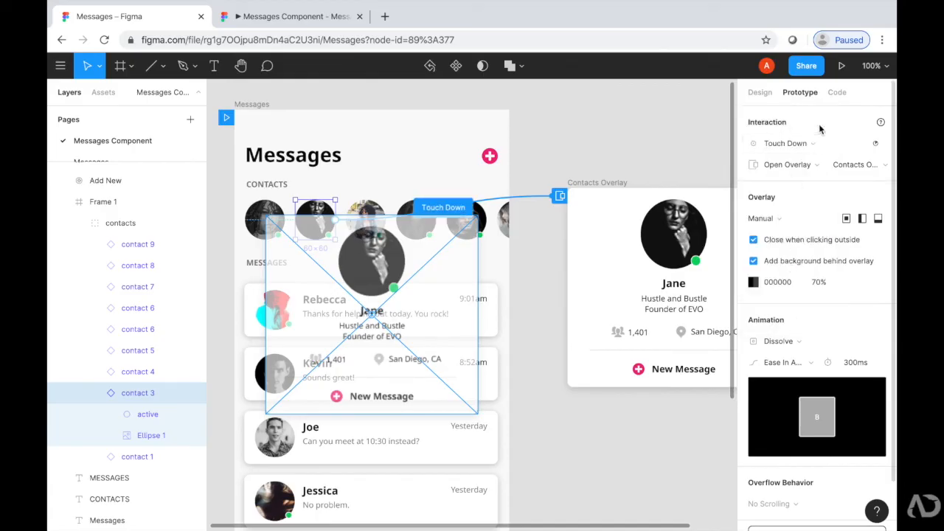
Run the prototype to test the Touch Down trigger by opening and dismissing the overlay twice, and return to the design file
click(840, 66)
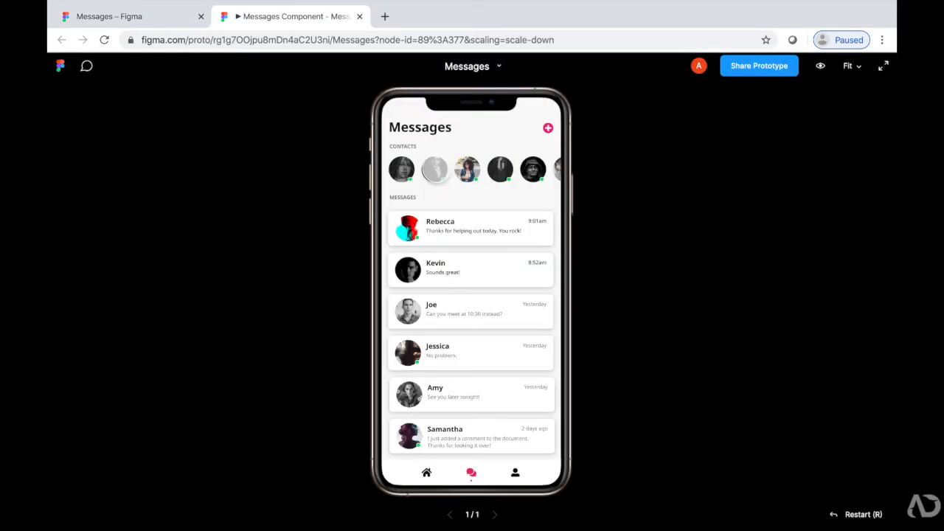
click(437, 168)
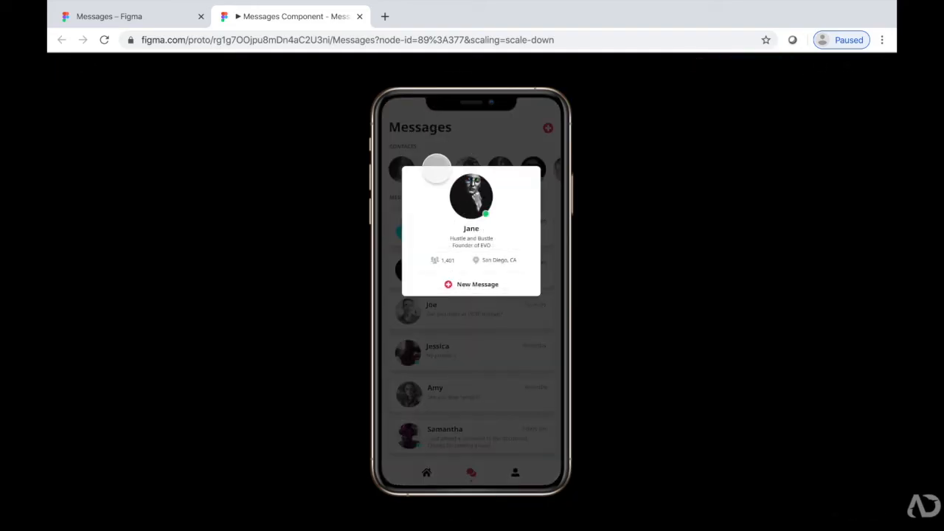
click(430, 347)
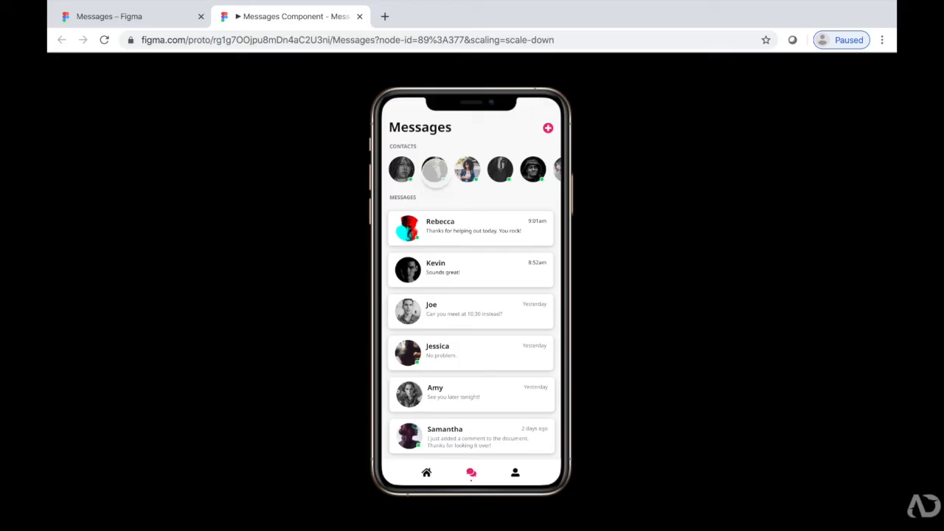
click(435, 170)
click(428, 362)
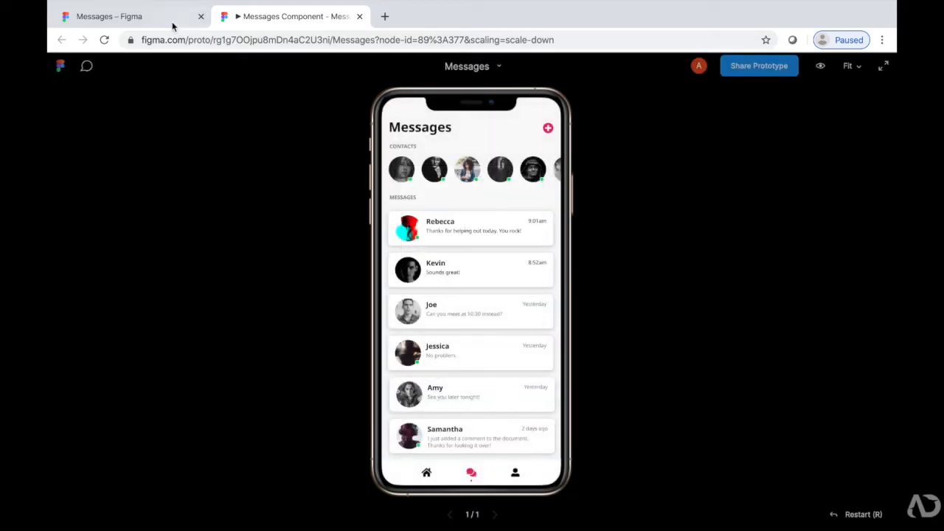
click(174, 21)
Set the opacity of the background behind the overlay to 60%
click(819, 282)
click(815, 282)
key(BackSpace)
text(60)
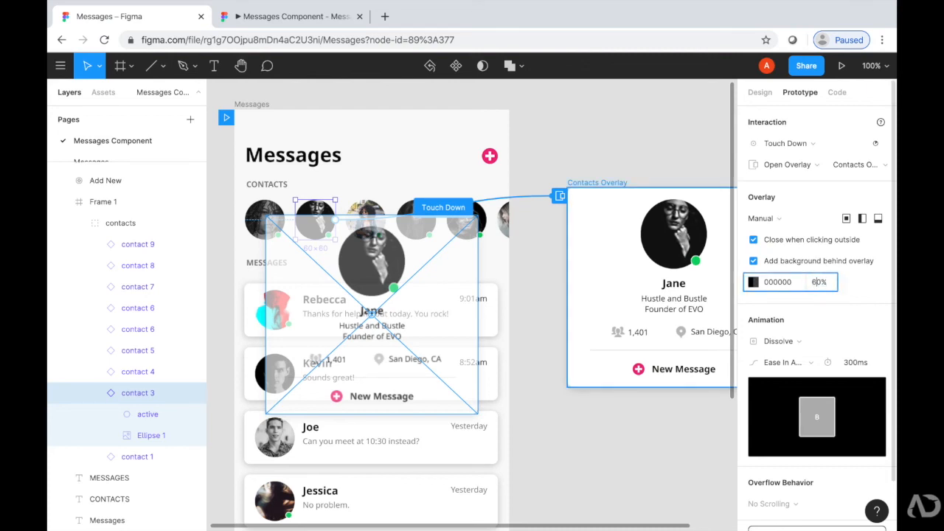
click(686, 165)
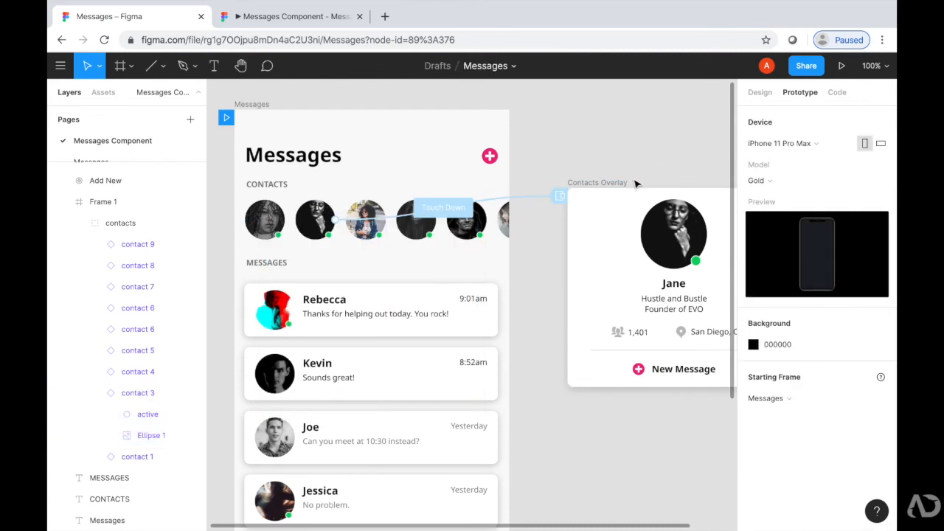
Select the connection leading to the Contacts Overlay frame and set the overlay position to Bottom Center
click(610, 189)
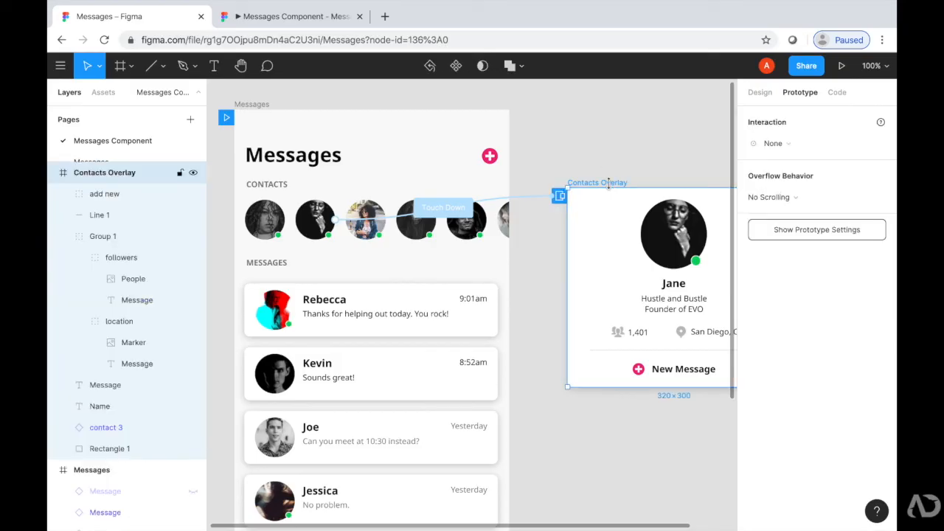
click(560, 198)
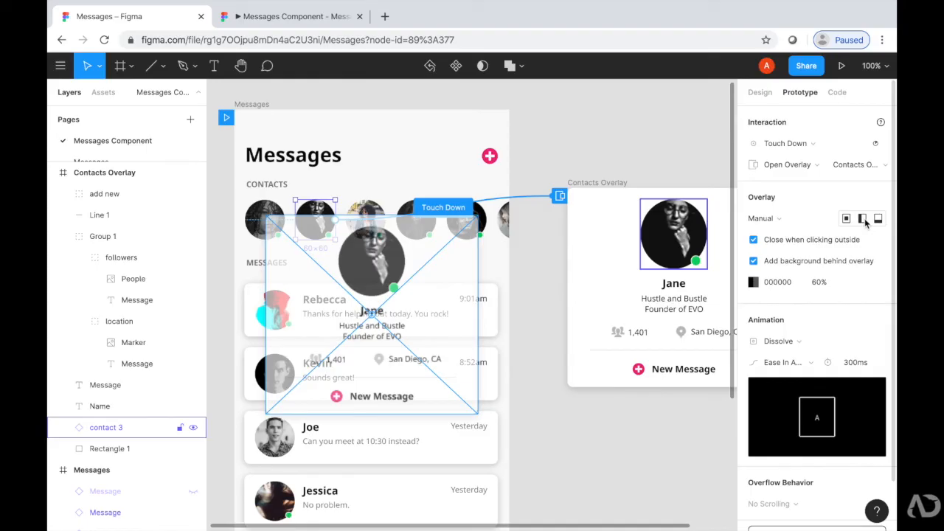
click(779, 219)
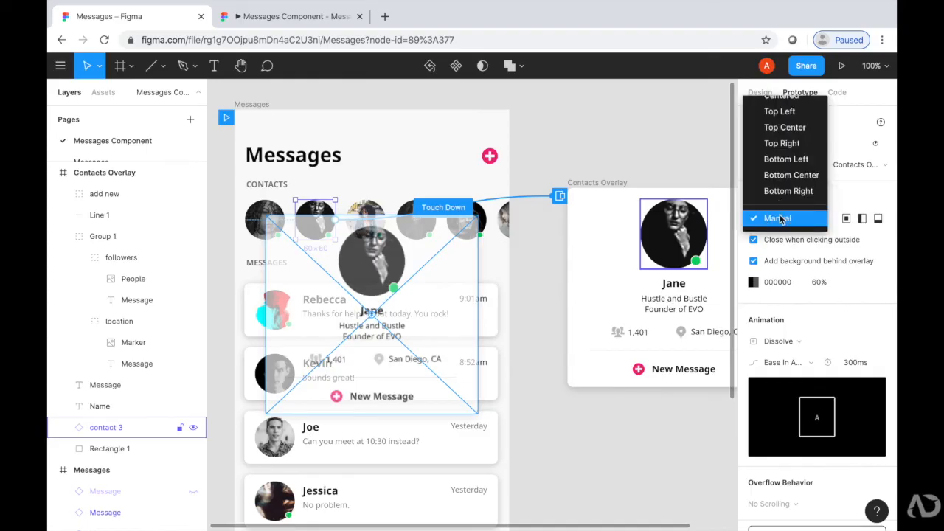
click(782, 176)
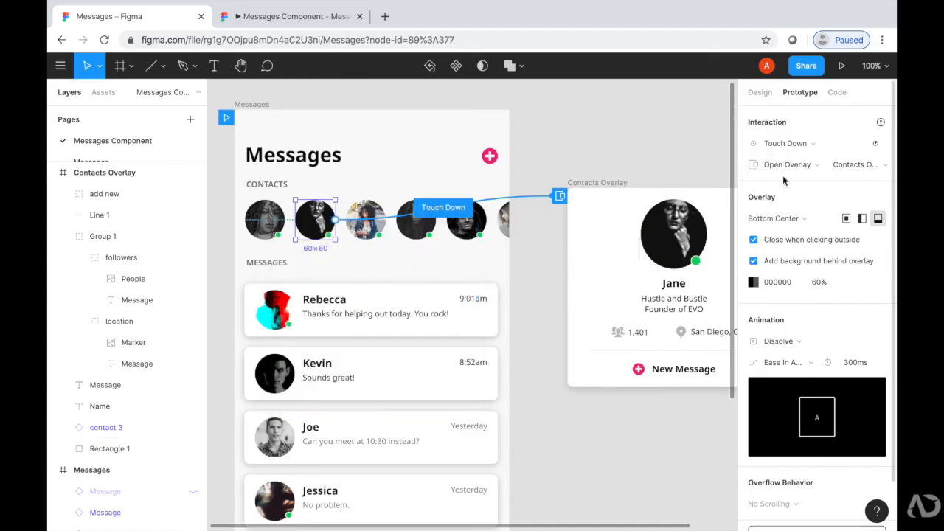
Run the prototype, open and dismiss the second contact's overlay in its Bottom Center position, and go back to the design file
click(841, 66)
click(434, 169)
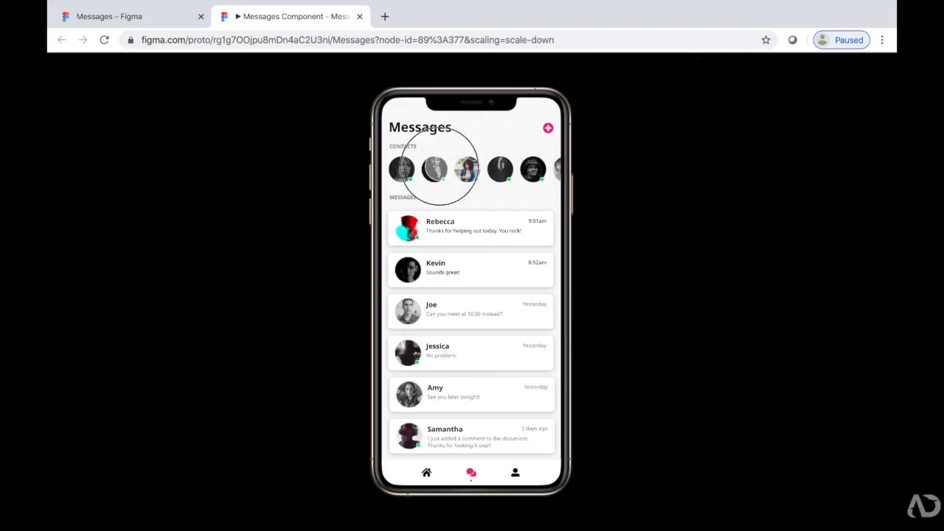
click(433, 169)
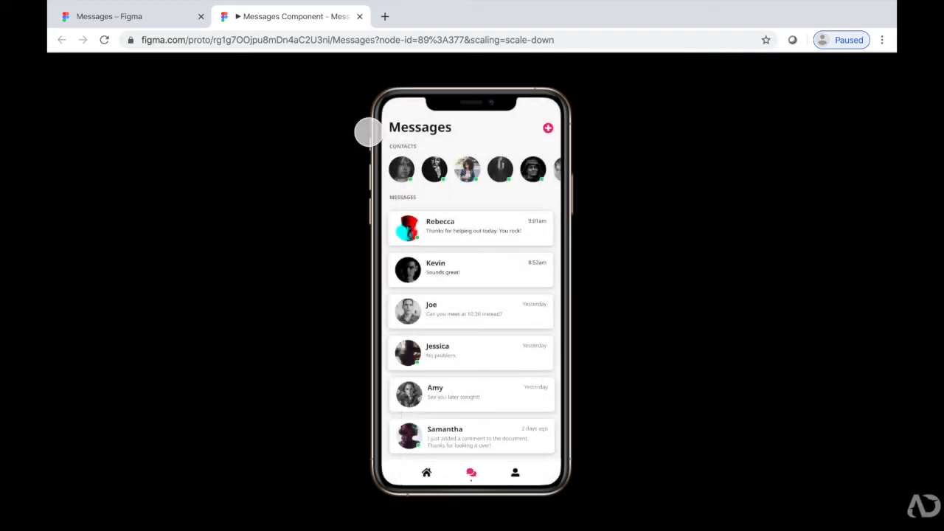
click(158, 20)
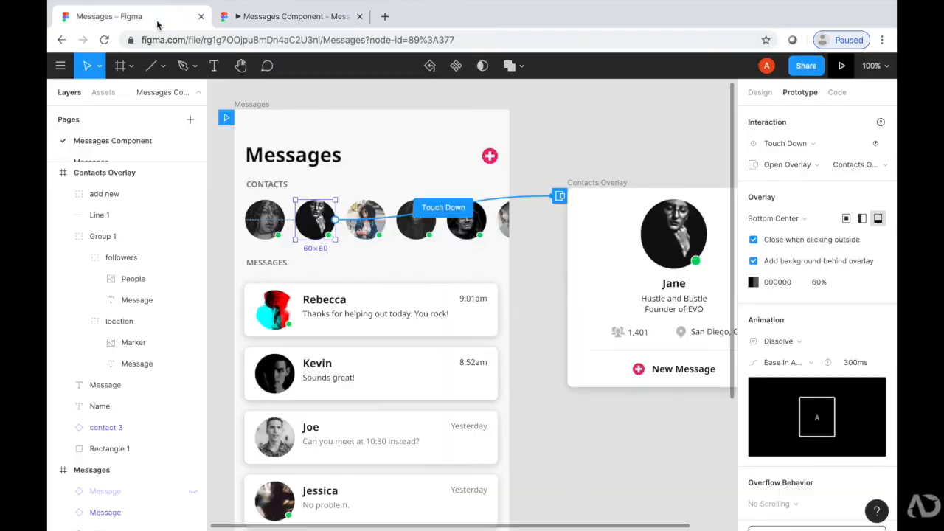
Set the overlay position back to Manual and test it in the prototype by opening and dismissing the second contact's overlay
click(802, 219)
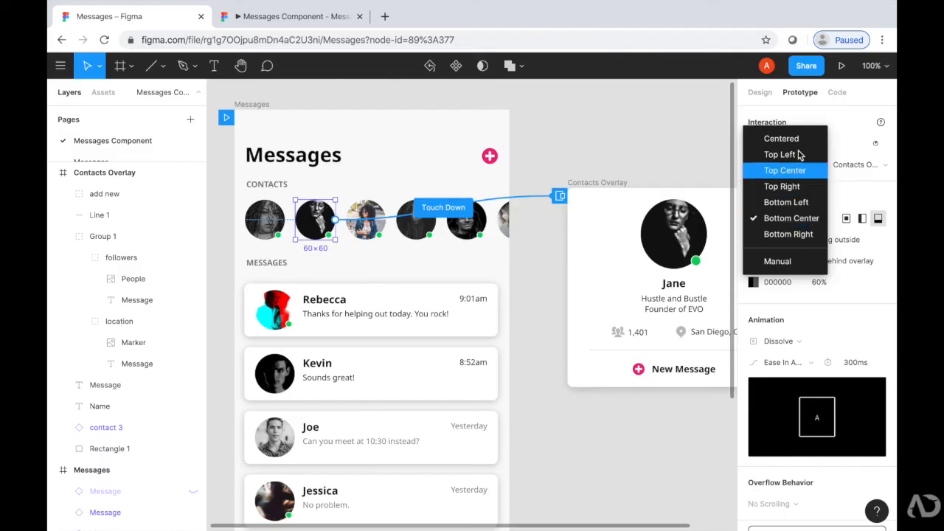
click(782, 261)
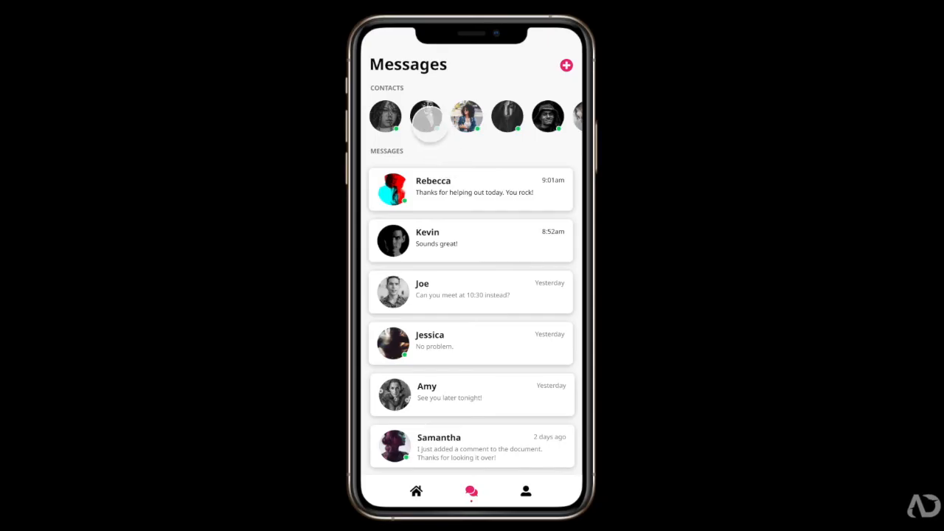
click(428, 122)
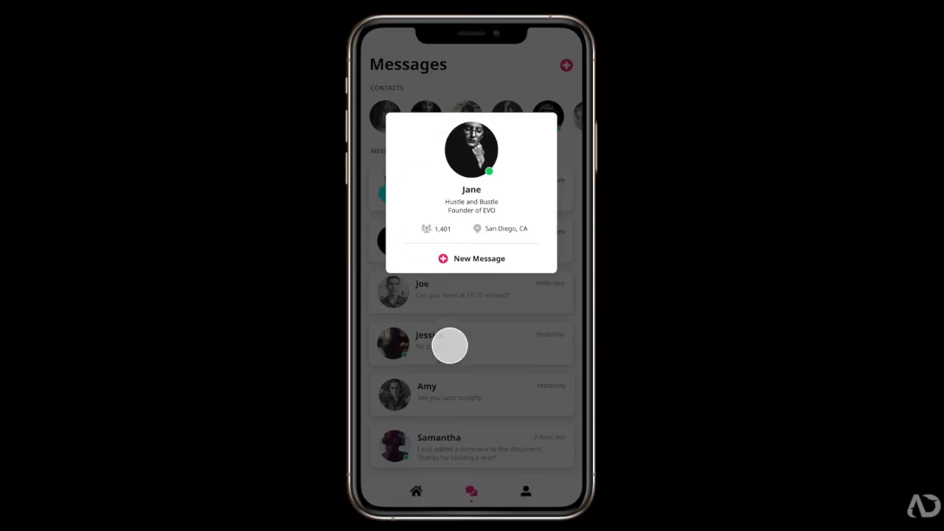
click(464, 362)
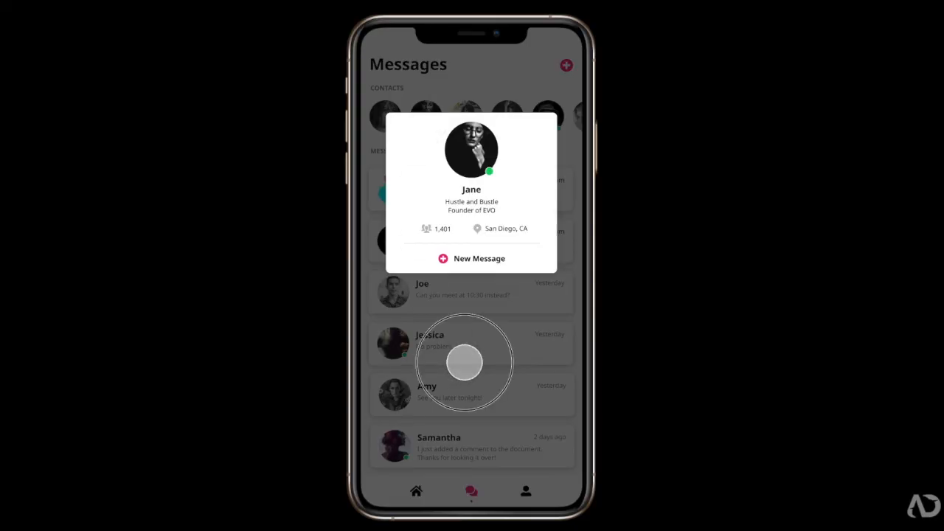